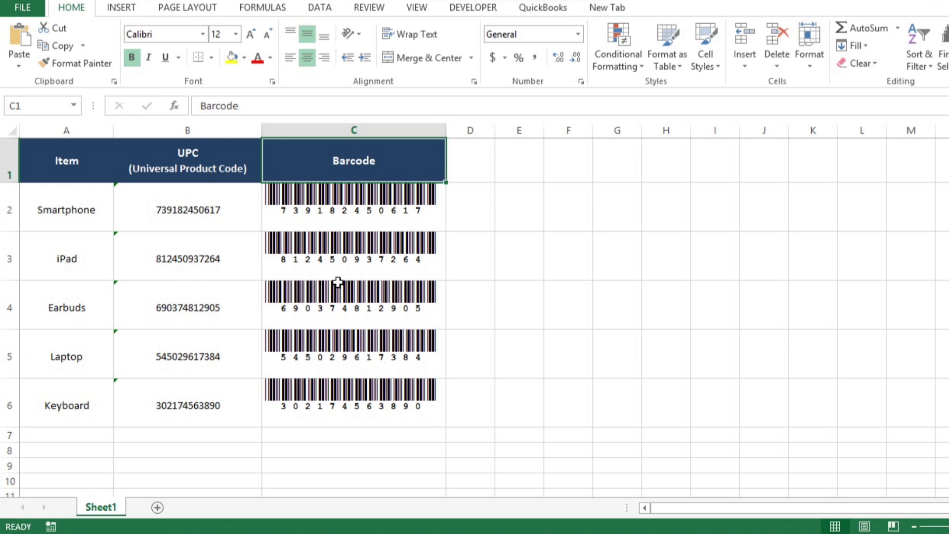
Replace the first two digits of the smartphone's UPC in cell B2 with AB.
{"action": "left_click", "coordinate": [218, 220]}
{"action": "double_click", "coordinate": [220, 220]}
{"action": "key", "text": "Left"}
{"action": "key", "text": "Left"}
{"action": "key", "text": "Left"}
{"action": "key", "text": "Left"}
{"action": "key", "text": "Left"}
{"action": "key", "text": "Left"}
{"action": "key", "text": "Left"}
{"action": "key", "text": "Left"}
{"action": "key", "text": "Left"}
{"action": "key", "text": "Left"}
{"action": "key", "text": "Left"}
{"action": "key", "text": "Left"}
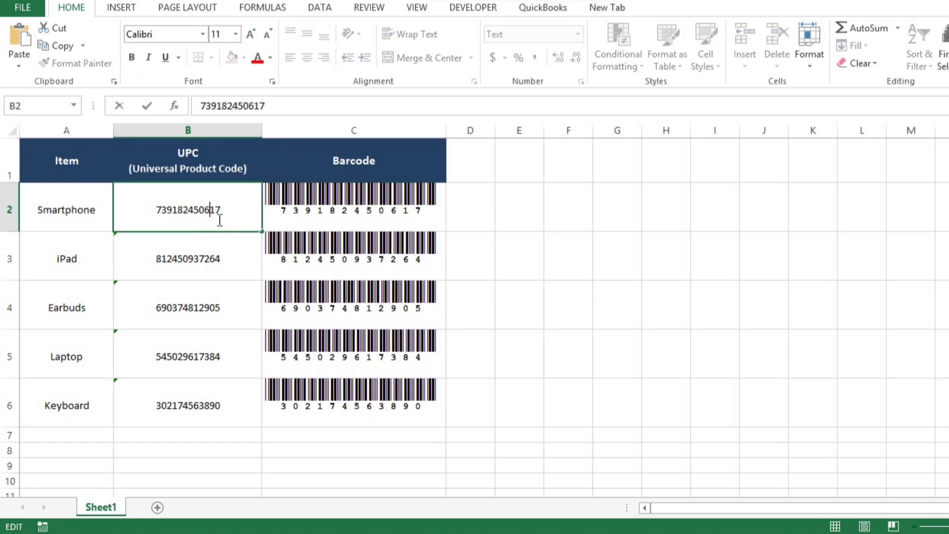
{"action": "key", "text": "Right"}
{"action": "key", "text": "Right"}
{"action": "key", "text": "BackSpace"}
{"action": "key", "text": "BackSpace"}
{"action": "type", "text": "AB"}
{"action": "key", "text": "ctrl+Return"}
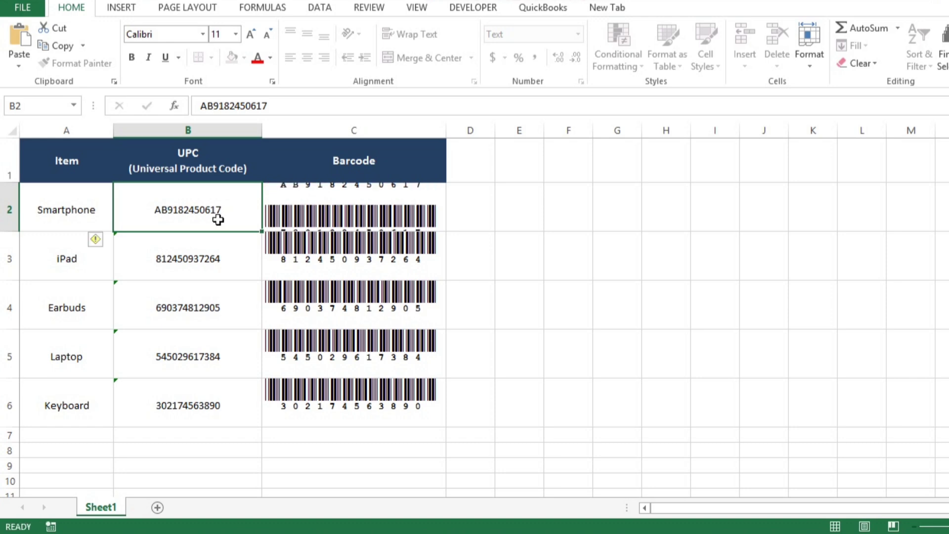
{"action": "key", "text": "Down"}
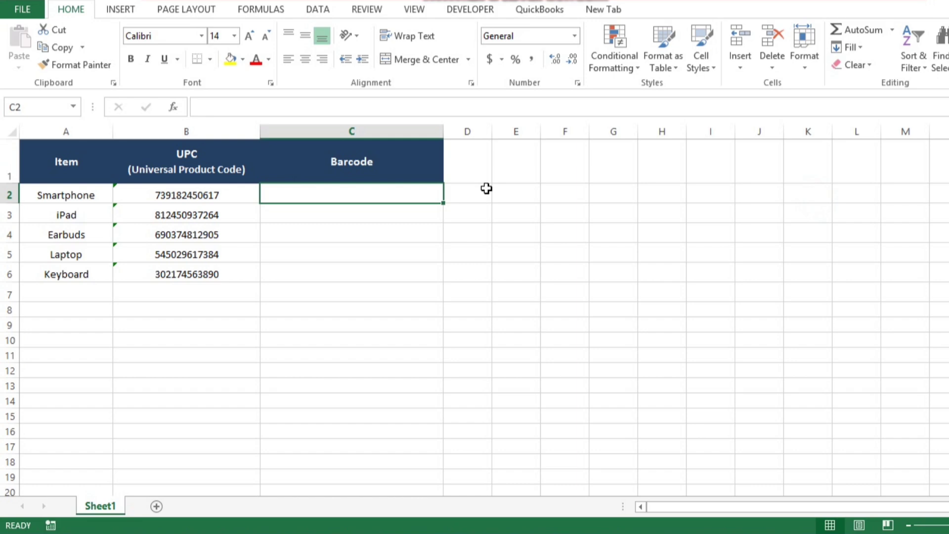
{"action": "key", "text": "Left"}
{"action": "key", "text": "Left"}
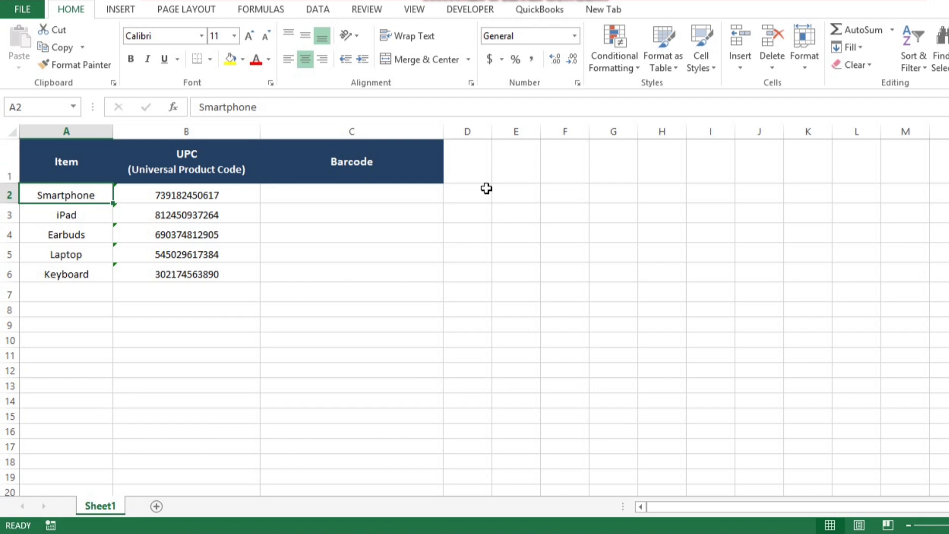
{"action": "key", "text": "Right"}
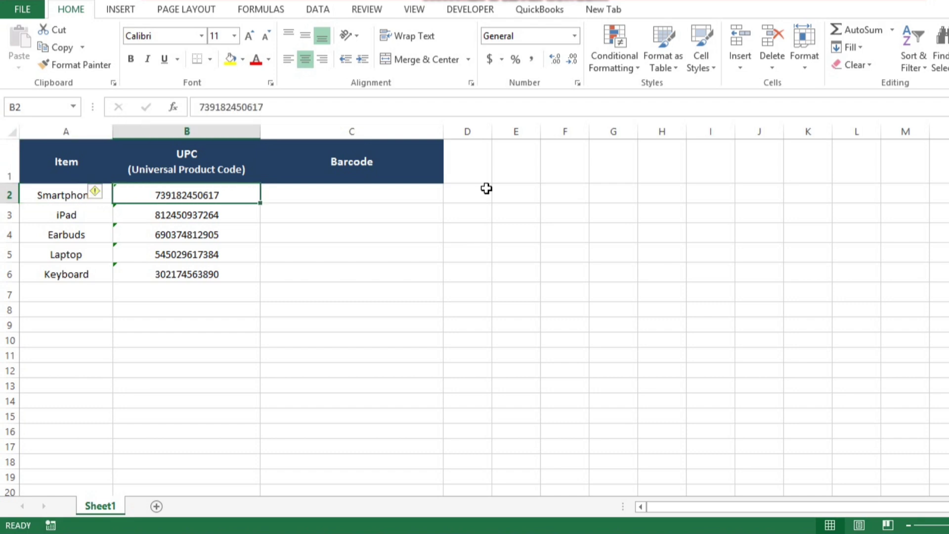
{"action": "key", "text": "Right"}
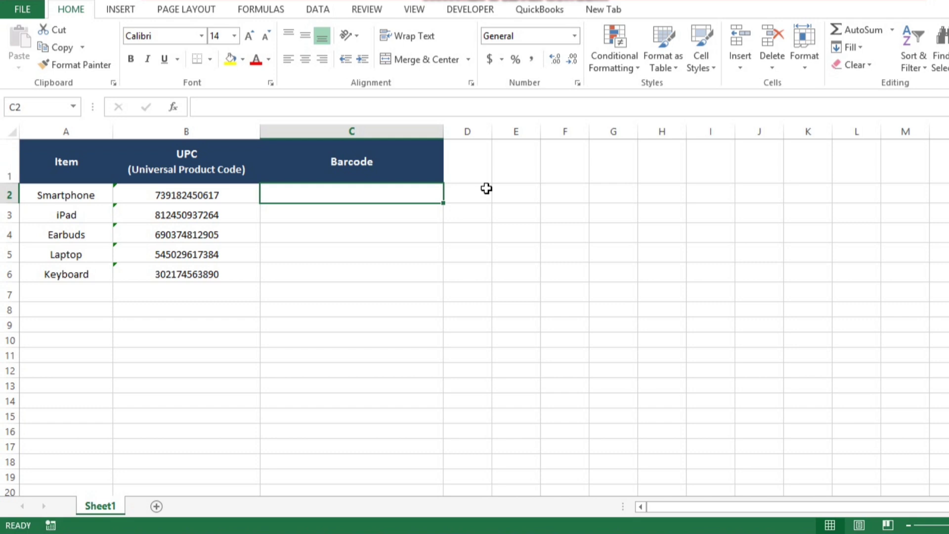
Format the UPC cells B2:B6 as Text.
{"action": "key", "text": "Left"}
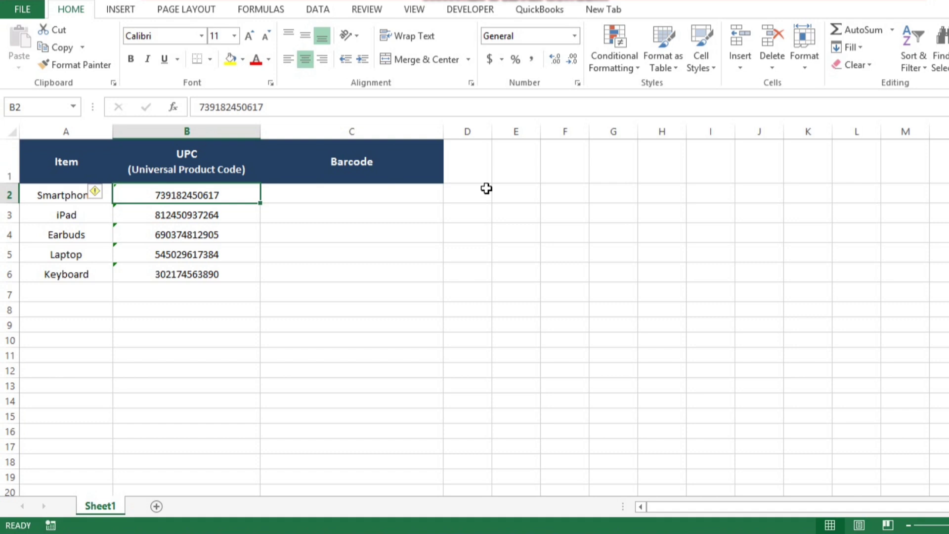
{"action": "key", "text": "shift+Down"}
{"action": "key", "text": "shift+Down"}
{"action": "key", "text": "shift+Down"}
{"action": "key", "text": "shift+Down"}
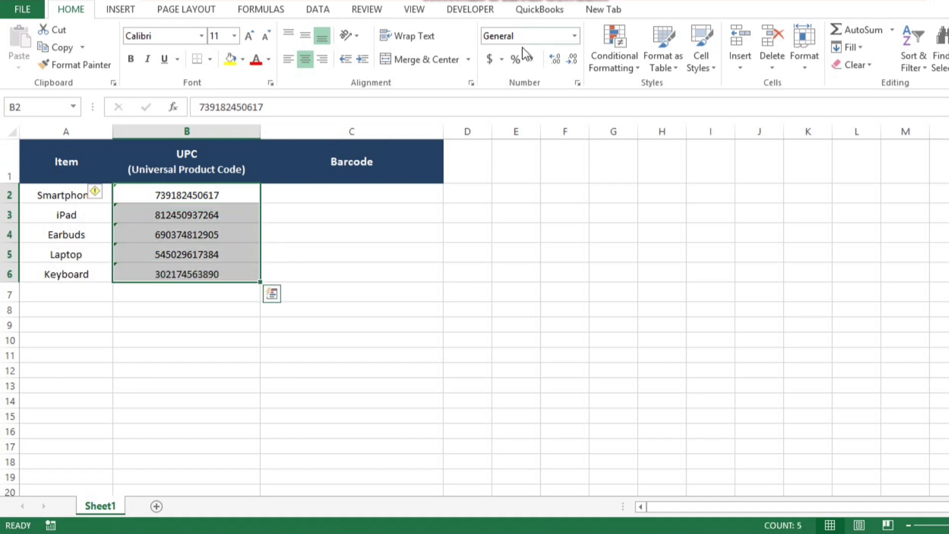
{"action": "left_click", "coordinate": [577, 82]}
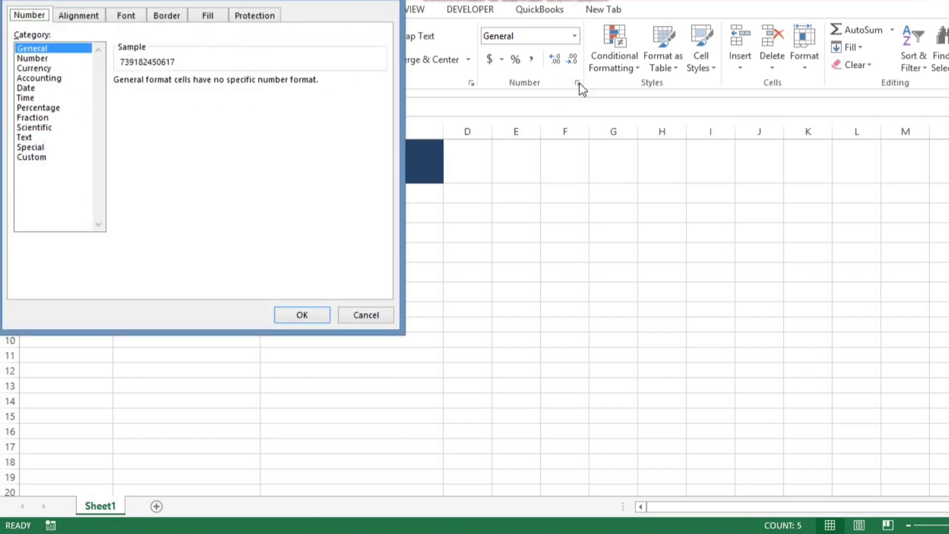
{"action": "left_click", "coordinate": [28, 139]}
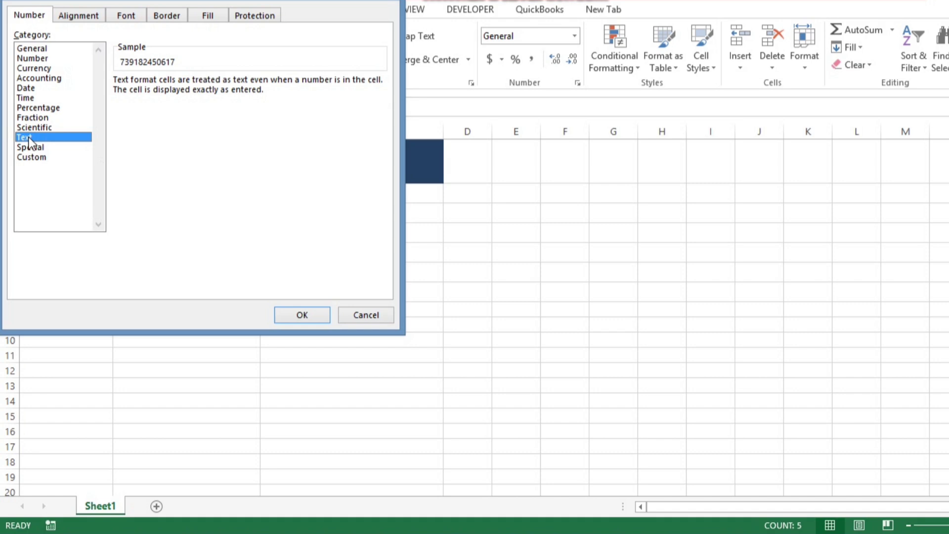
{"action": "left_click", "coordinate": [286, 316]}
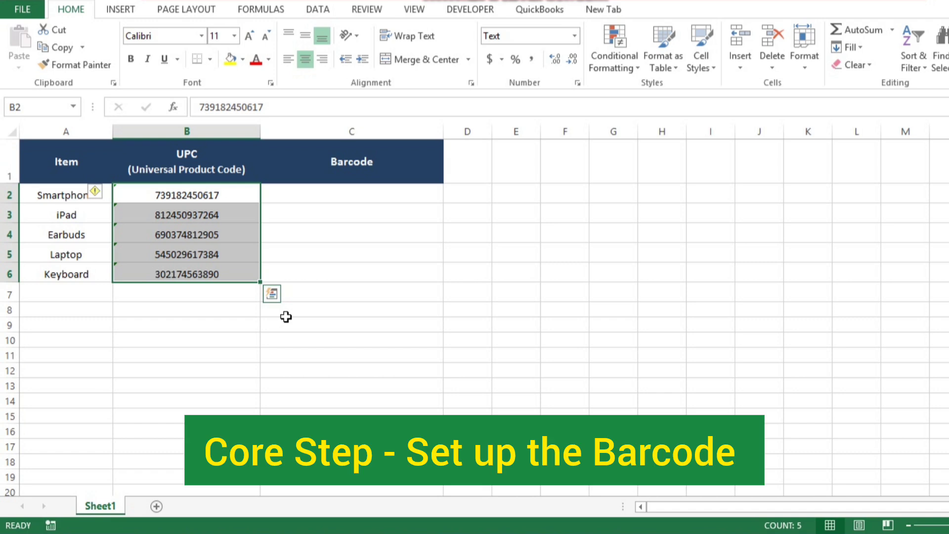
Enter the formula ="*"&B2&"*" in the smartphone's Barcode cell C2.
{"action": "left_click", "coordinate": [356, 218]}
{"action": "key", "text": "Up"}
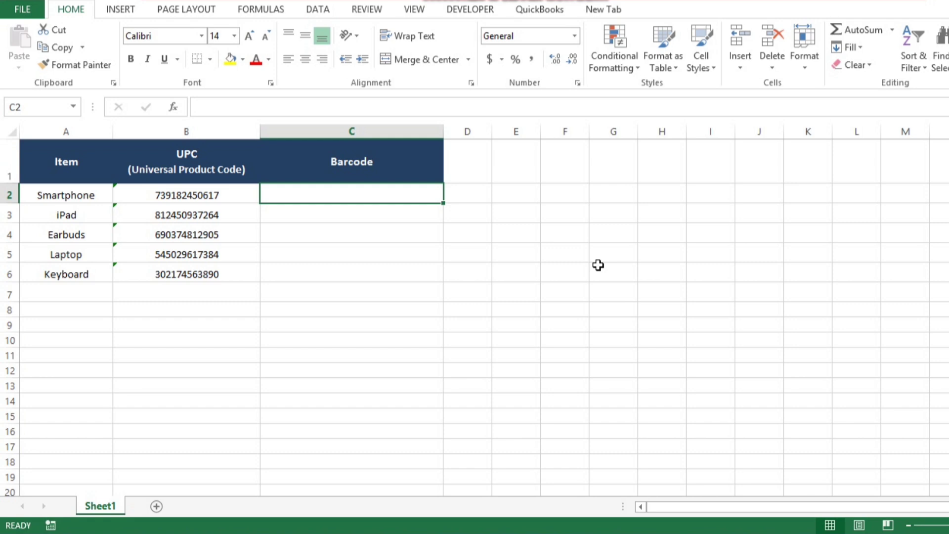
{"action": "type", "text": "="}
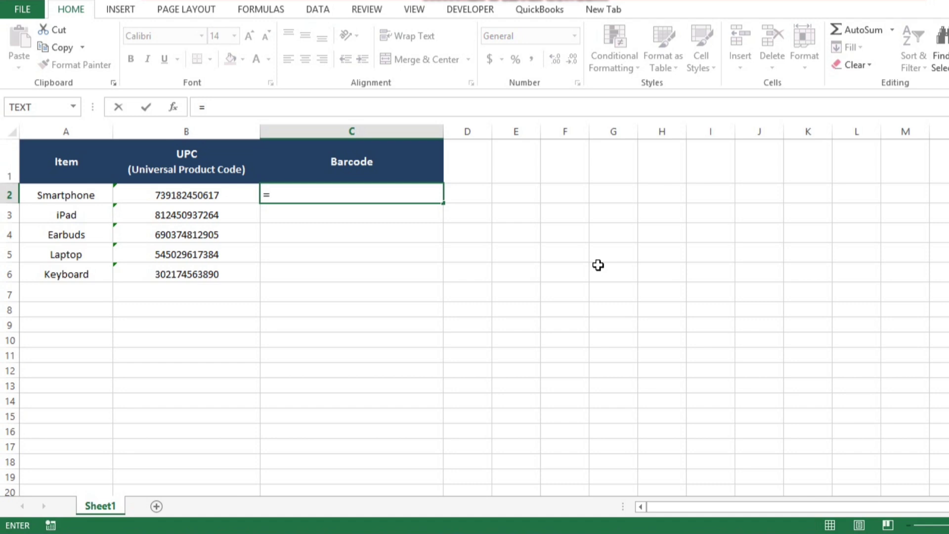
{"action": "type", "text": "\"*\"&"}
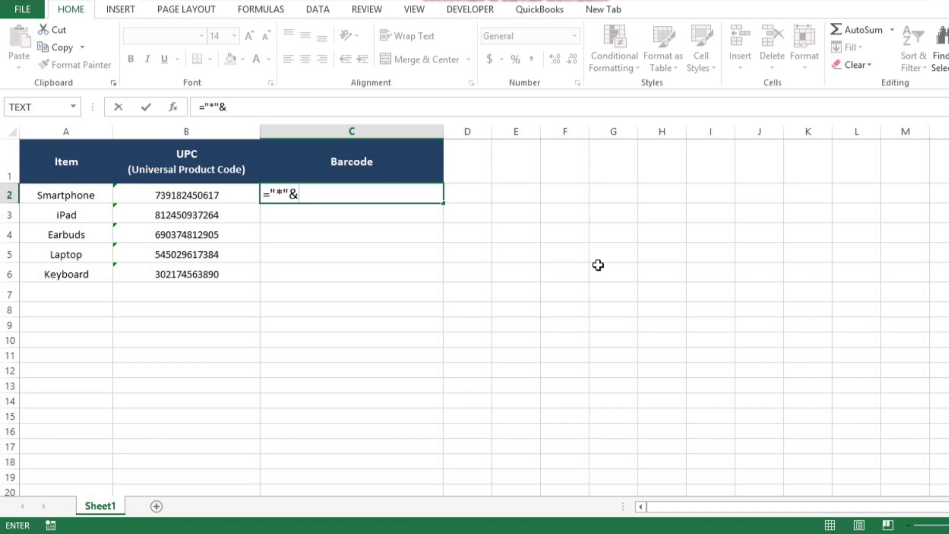
{"action": "key", "text": "Left"}
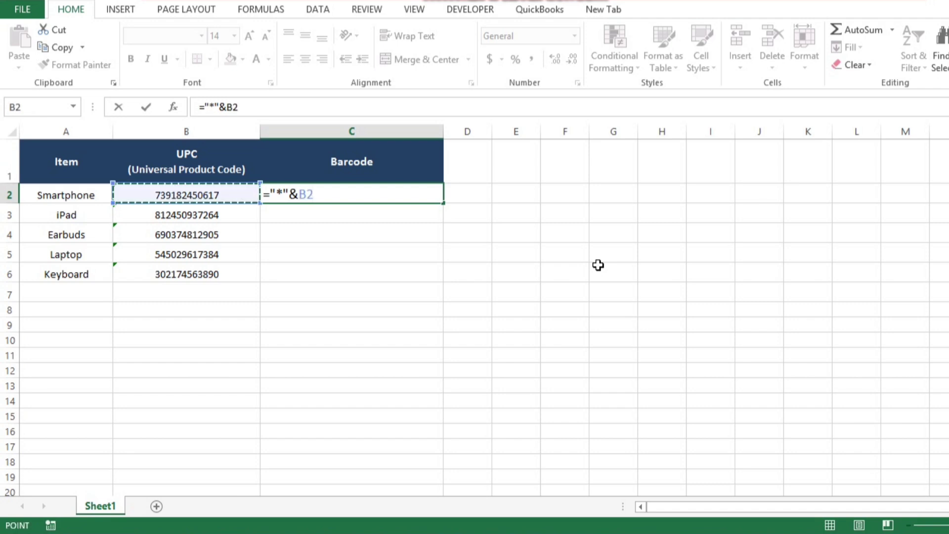
{"action": "type", "text": "&"}
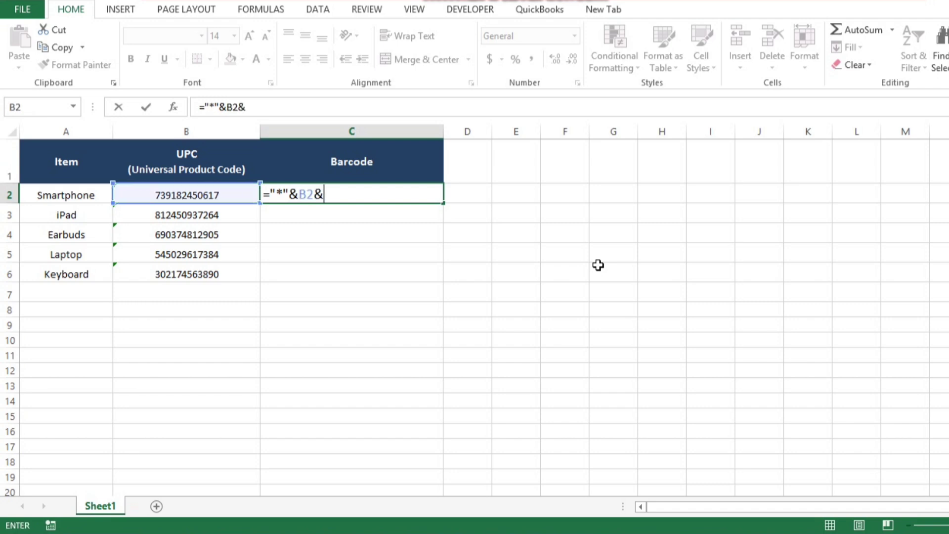
{"action": "type", "text": "\"*\""}
{"action": "key", "text": "Return"}
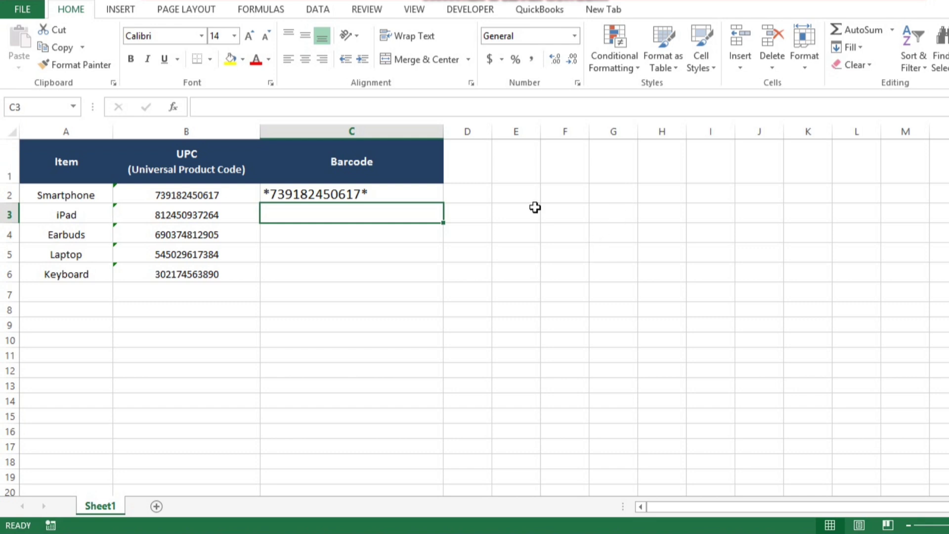
Fill the barcode formula from C2 down through C6.
{"action": "left_click", "coordinate": [422, 198]}
{"action": "left_click_drag", "start_coordinate": [447, 203], "coordinate": [439, 278]}
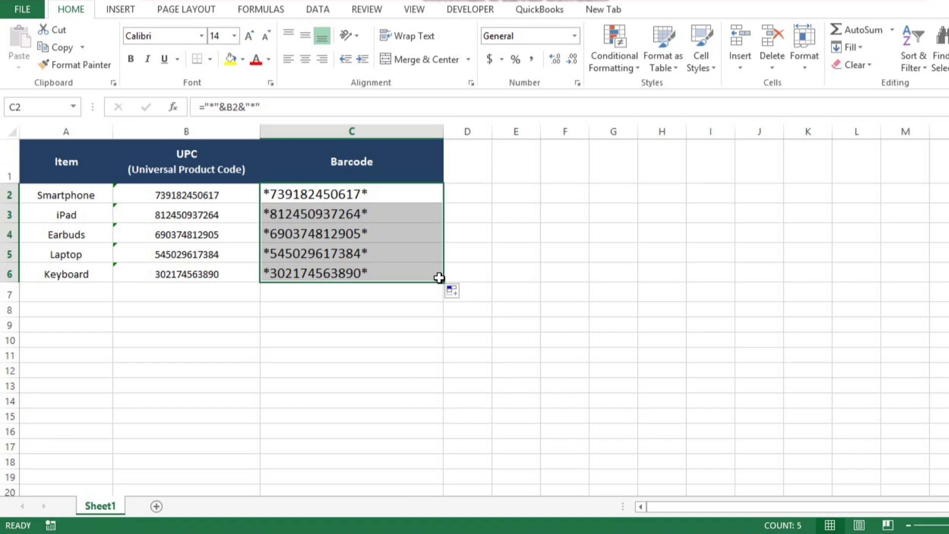
{"action": "left_click", "coordinate": [474, 277]}
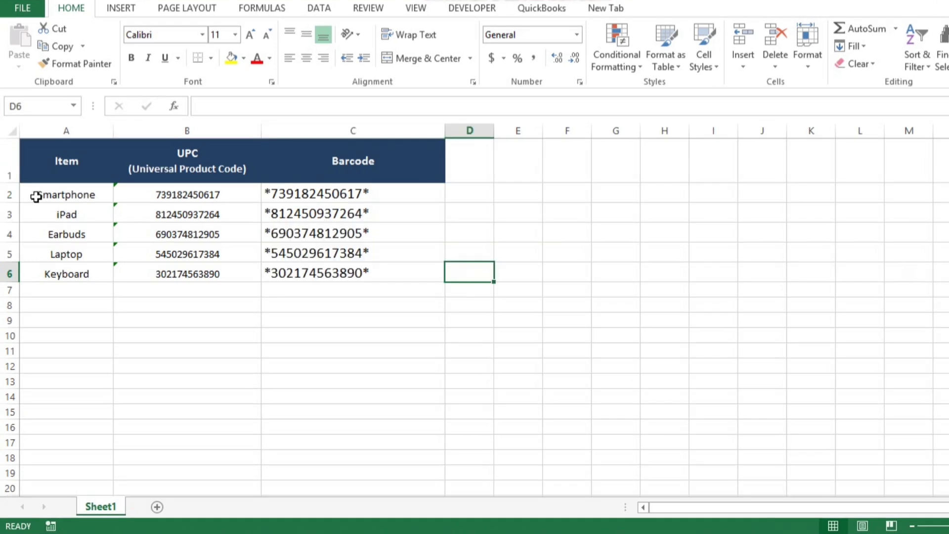
Increase the height of rows 2 to 6 together to about twice their size.
{"action": "left_click", "coordinate": [11, 194]}
{"action": "left_click_drag", "start_coordinate": [12, 193], "coordinate": [18, 279]}
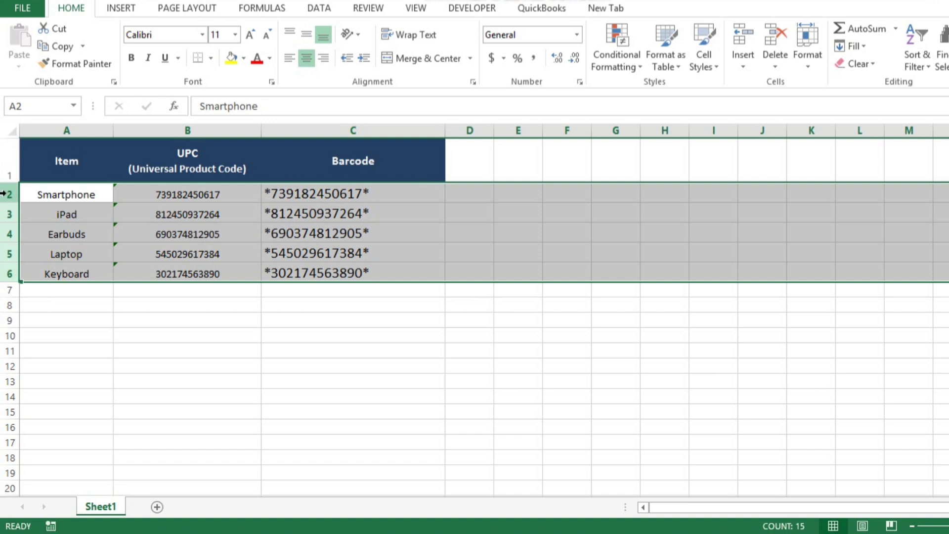
{"action": "left_click_drag", "start_coordinate": [9, 203], "coordinate": [12, 220]}
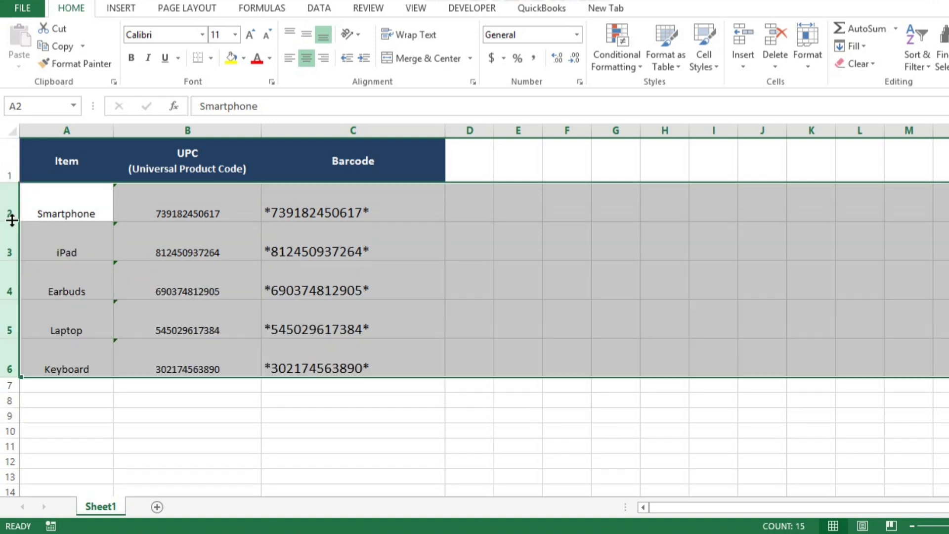
{"action": "left_click", "coordinate": [557, 244]}
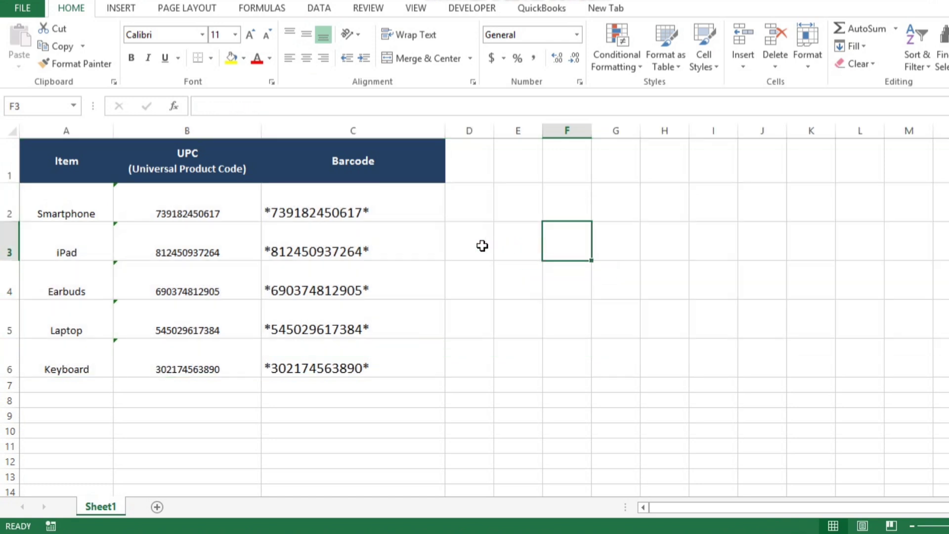
Apply the CIA Code 39 Med barcode font to cells C2:C6.
{"action": "left_click_drag", "start_coordinate": [401, 211], "coordinate": [408, 378]}
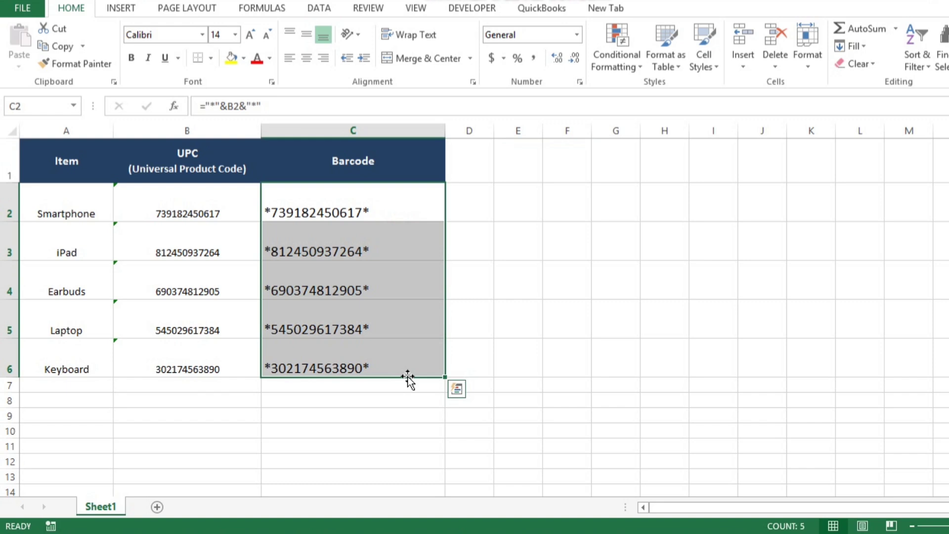
{"action": "left_click", "coordinate": [203, 35]}
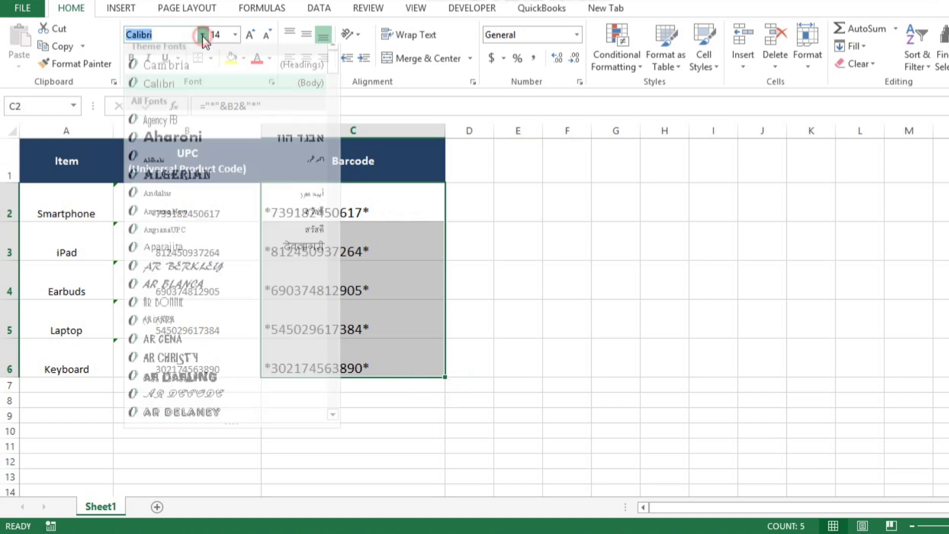
{"action": "left_click", "coordinate": [335, 129]}
{"action": "mouse_move", "coordinate": [335, 129]}
{"action": "left_mouse_down"}
{"action": "mouse_move", "coordinate": [335, 157]}
{"action": "mouse_move", "coordinate": [335, 145]}
{"action": "left_mouse_up"}
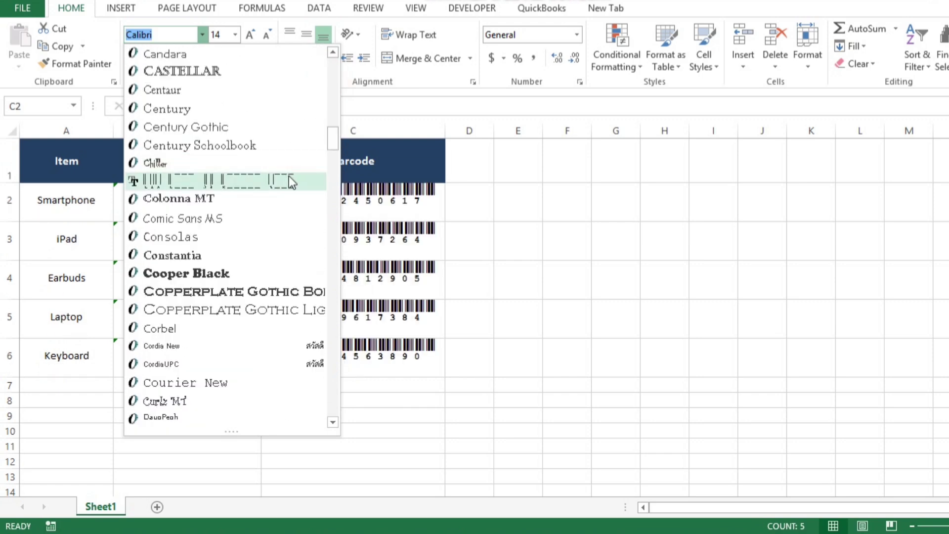
{"action": "left_click", "coordinate": [289, 180]}
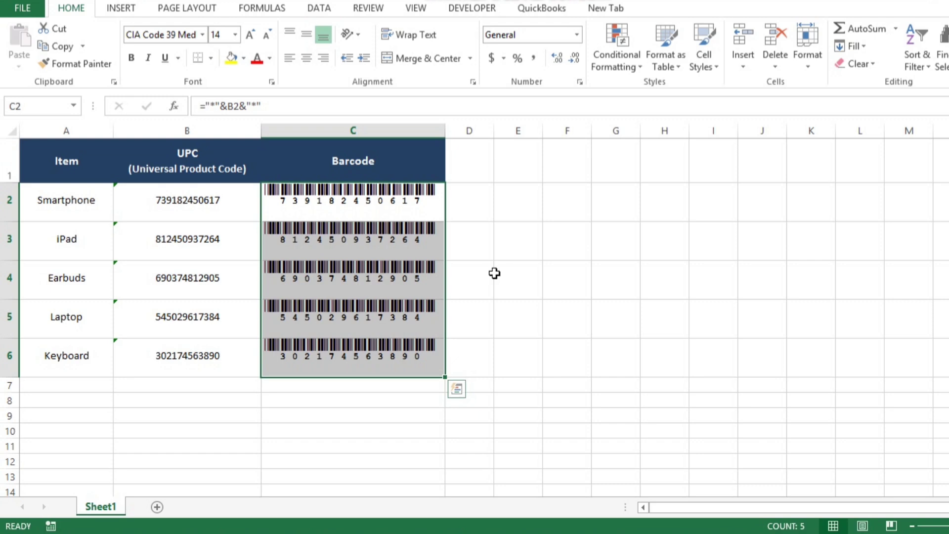
{"action": "left_click", "coordinate": [495, 274]}
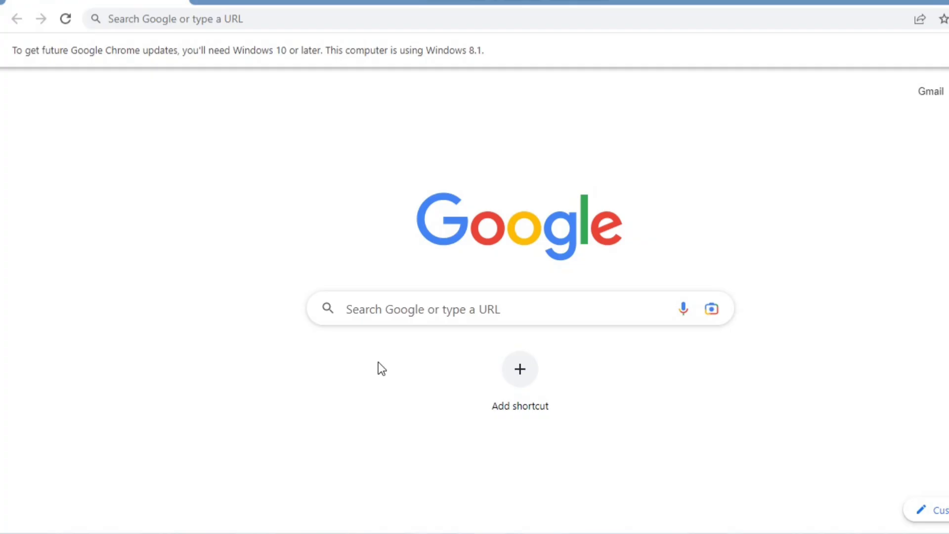
Switch to the Chrome browser, go to dafont.com and open the Bar Code category under Dingbats.
{"action": "left_click", "coordinate": [415, 24]}
{"action": "type", "text": "dafont.com"}
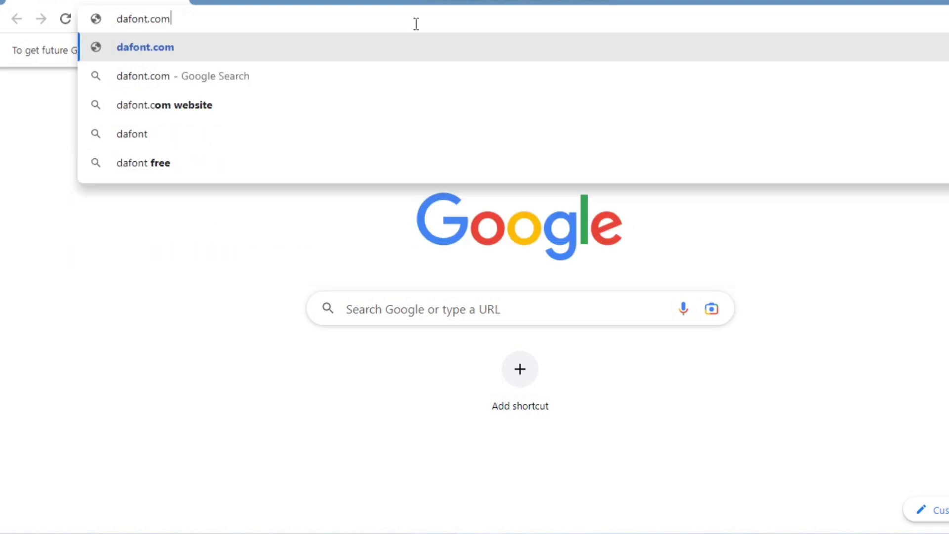
{"action": "key", "text": "Return"}
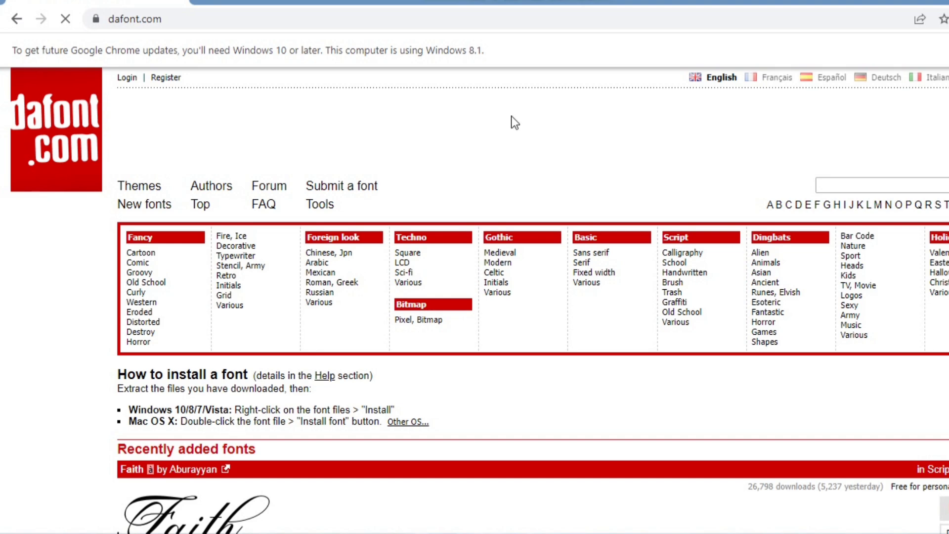
{"action": "left_click", "coordinate": [858, 238]}
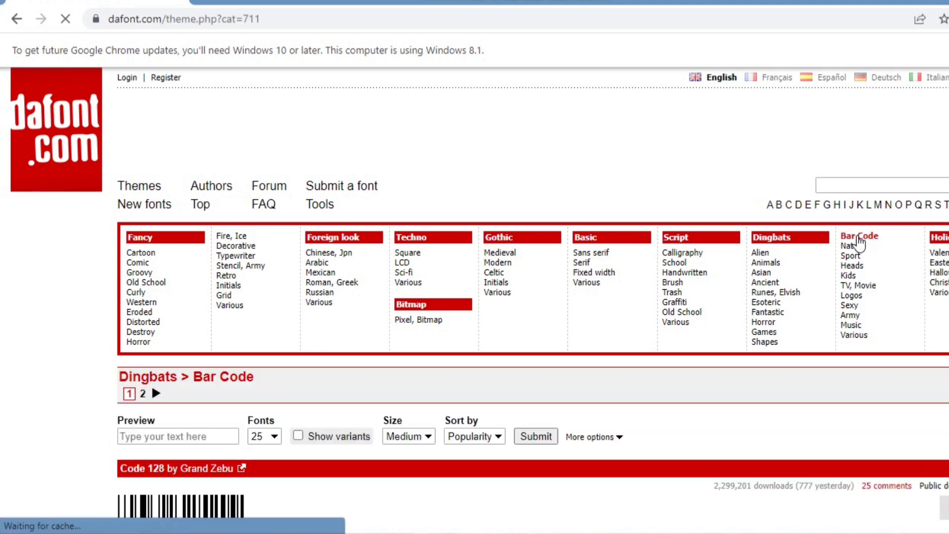
Find the CIA Code 39 font in the barcode font list and download it.
{"action": "scroll", "coordinate": [859, 242], "scroll_direction": "down", "scroll_amount": 8}
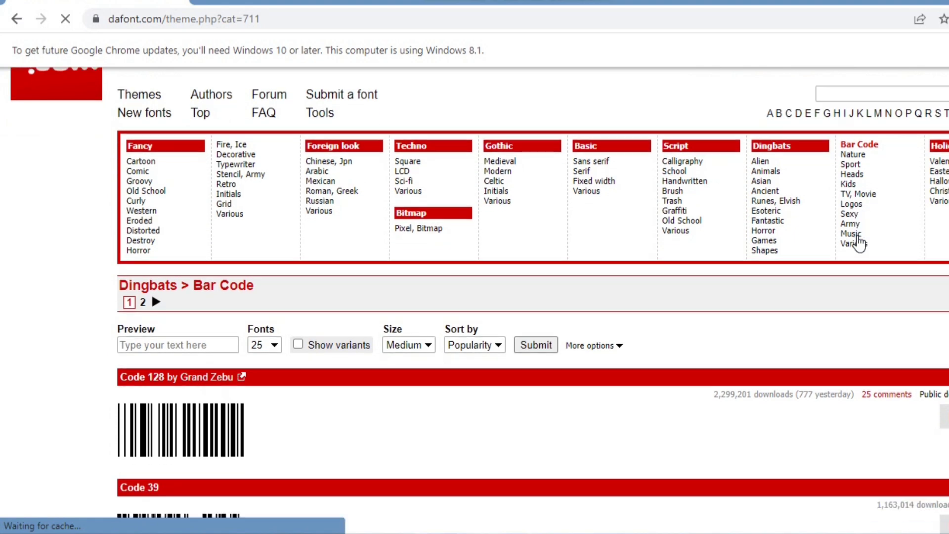
{"action": "scroll", "coordinate": [858, 243], "scroll_direction": "down", "scroll_amount": 3}
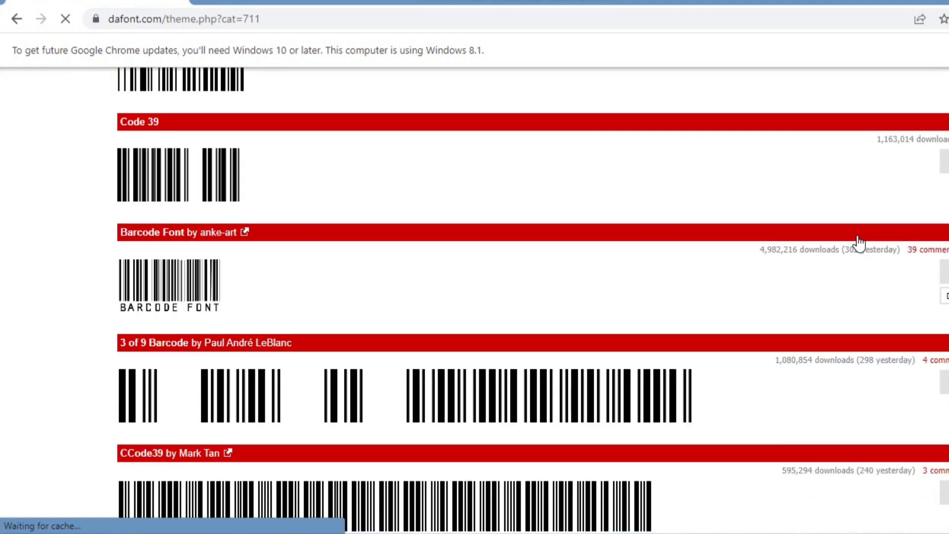
{"action": "scroll", "coordinate": [859, 243], "scroll_direction": "down", "scroll_amount": 11}
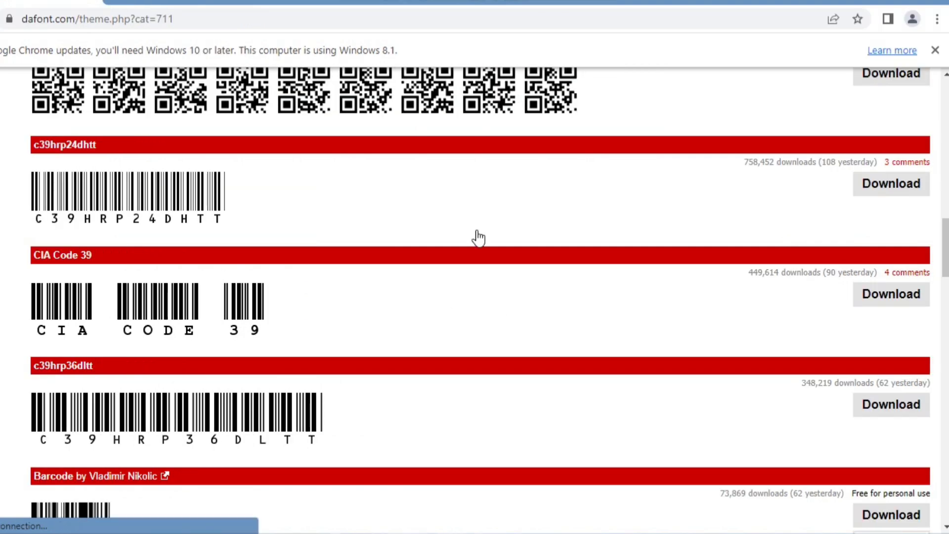
{"action": "left_click", "coordinate": [893, 299]}
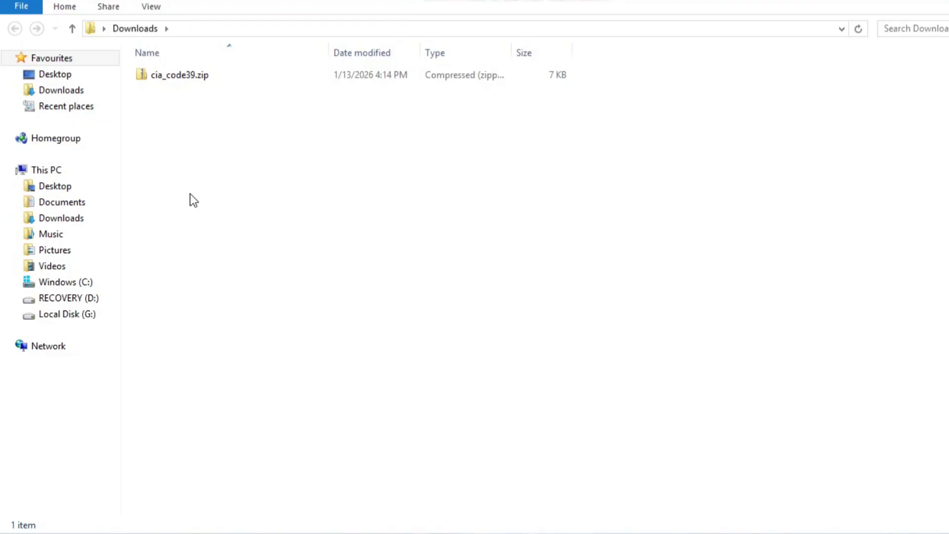
Extract cia_code39.zip into the Downloads folder with 7-Zip.
{"action": "right_click", "coordinate": [161, 80]}
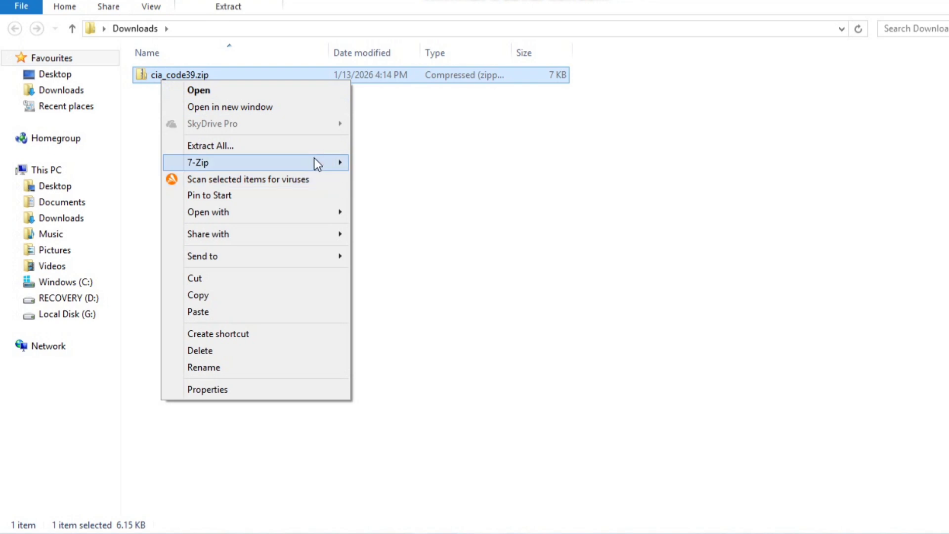
{"action": "mouse_move", "coordinate": [313, 159]}
{"action": "left_click", "coordinate": [394, 214]}
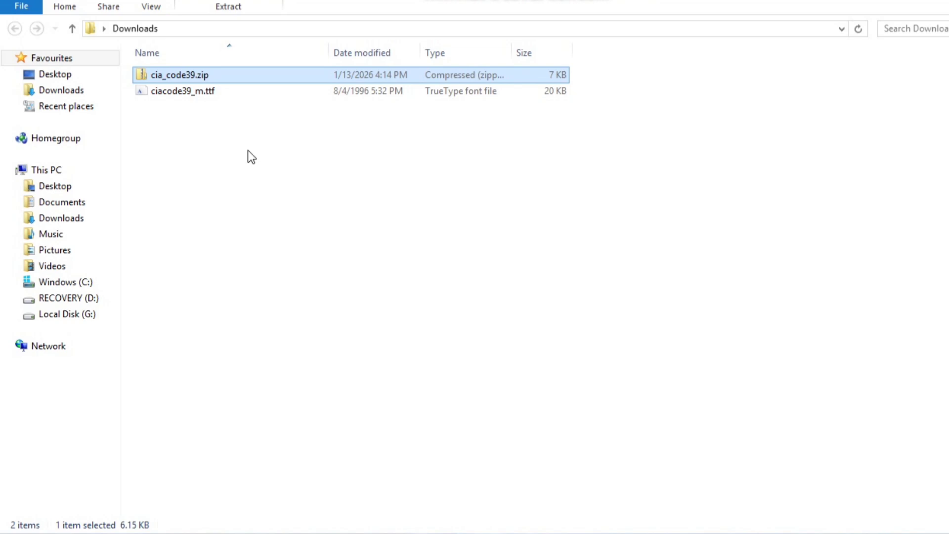
Copy ciacode39_m.ttf from Downloads and paste it into the C:\Windows\Fonts folder to install the font.
{"action": "right_click", "coordinate": [190, 87]}
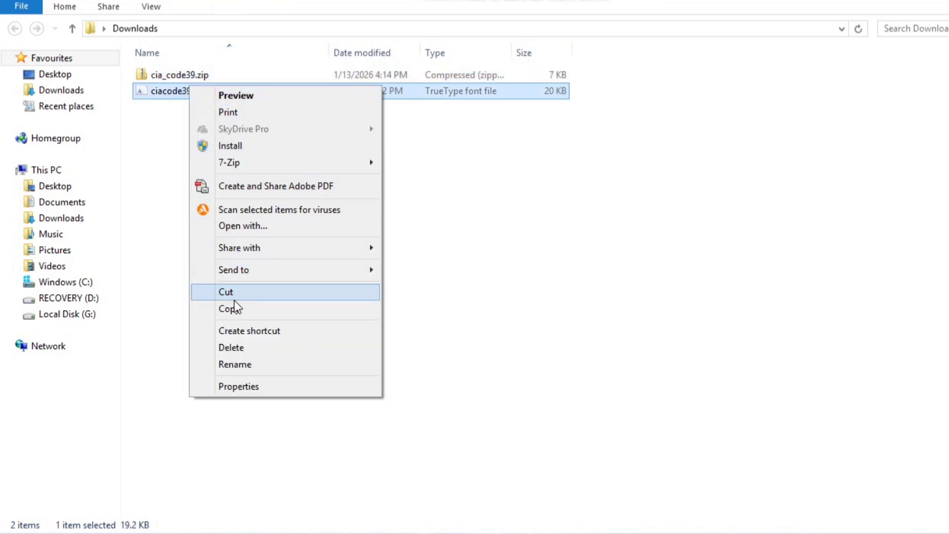
{"action": "left_click", "coordinate": [236, 310]}
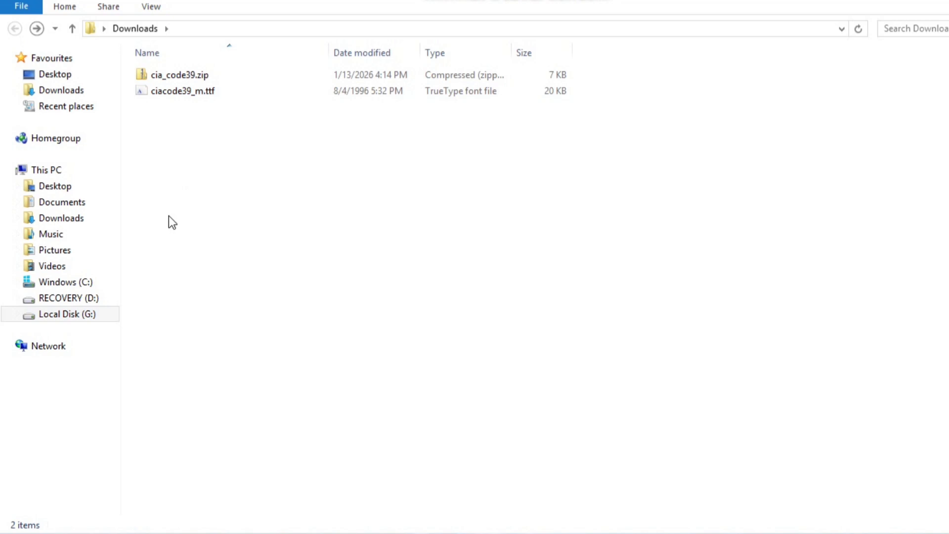
{"action": "left_click", "coordinate": [89, 282]}
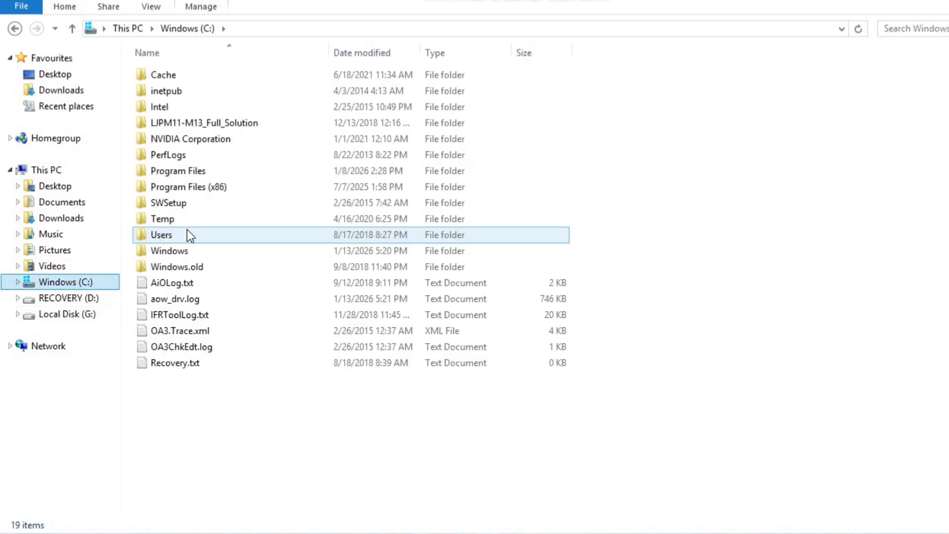
{"action": "left_click", "coordinate": [188, 250]}
{"action": "left_click", "coordinate": [248, 433]}
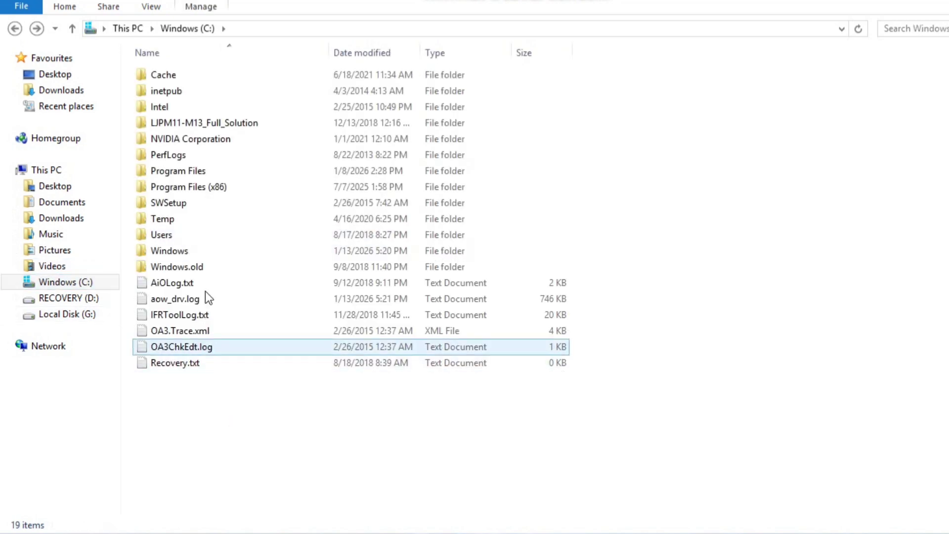
{"action": "double_click", "coordinate": [189, 246]}
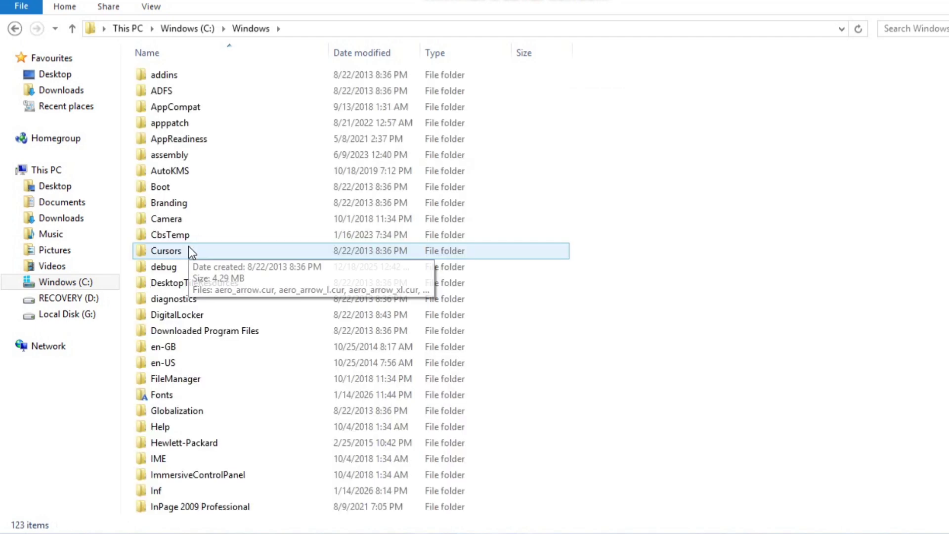
{"action": "double_click", "coordinate": [189, 394]}
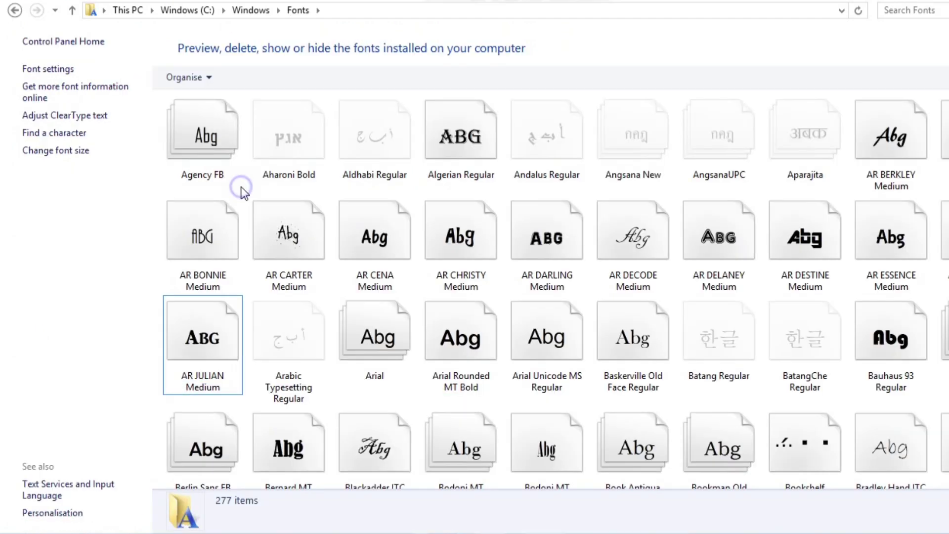
{"action": "right_click", "coordinate": [241, 187]}
{"action": "left_click", "coordinate": [284, 269]}
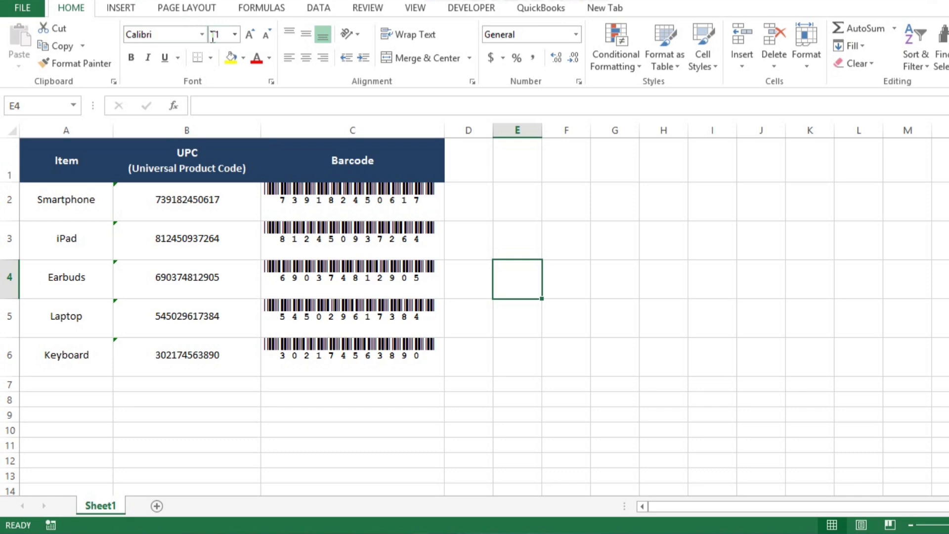
Switch back to Excel and set the font of empty cell E4 to CIA Code 39 Med.
{"action": "left_click", "coordinate": [201, 38]}
{"action": "scroll", "coordinate": [283, 124], "scroll_direction": "down", "scroll_amount": 10}
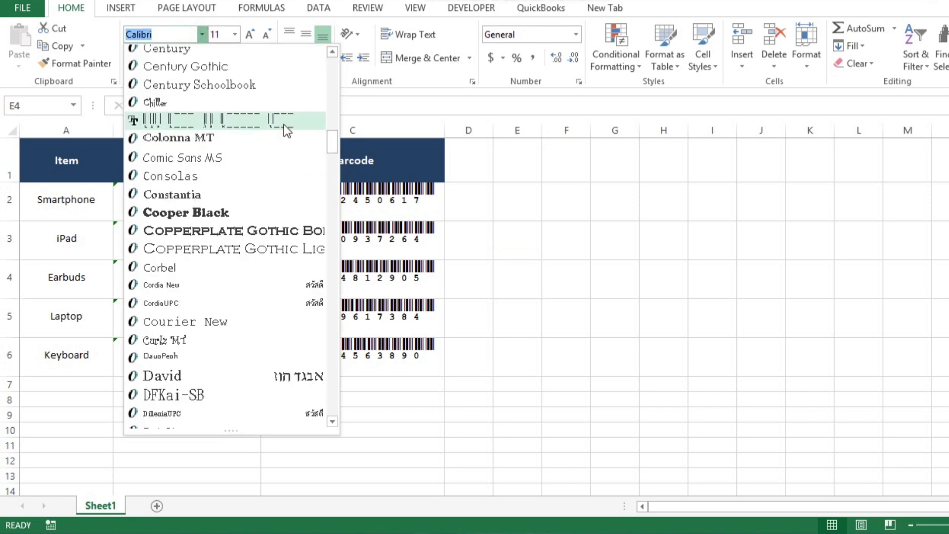
{"action": "left_click", "coordinate": [284, 125]}
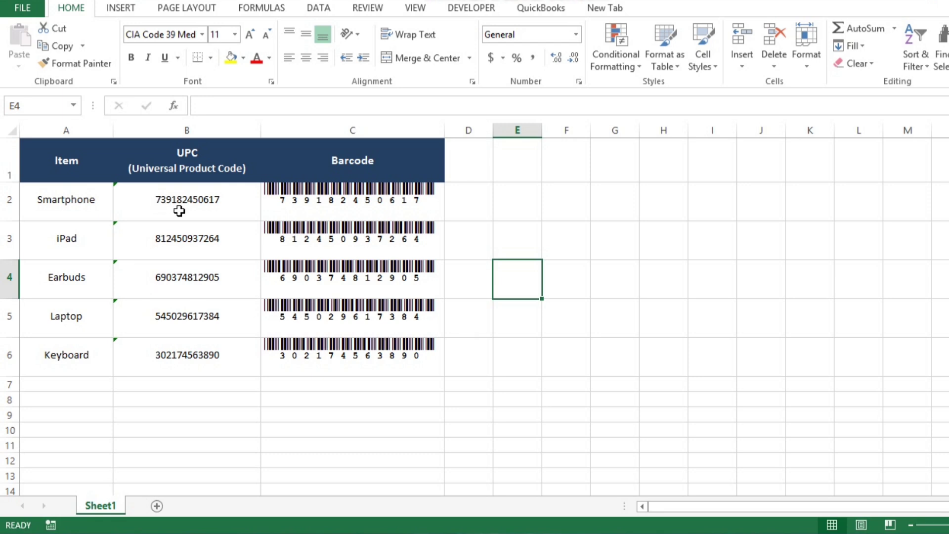
{"action": "left_click", "coordinate": [179, 212]}
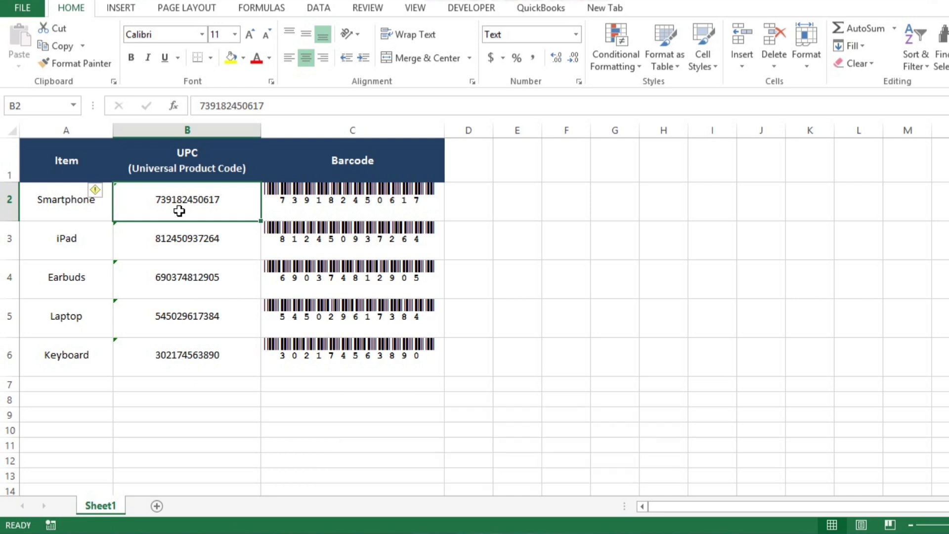
{"action": "double_click", "coordinate": [179, 211]}
{"action": "key", "text": "Home"}
{"action": "key", "text": "Delete"}
{"action": "key", "text": "Delete"}
{"action": "type", "text": "AB"}
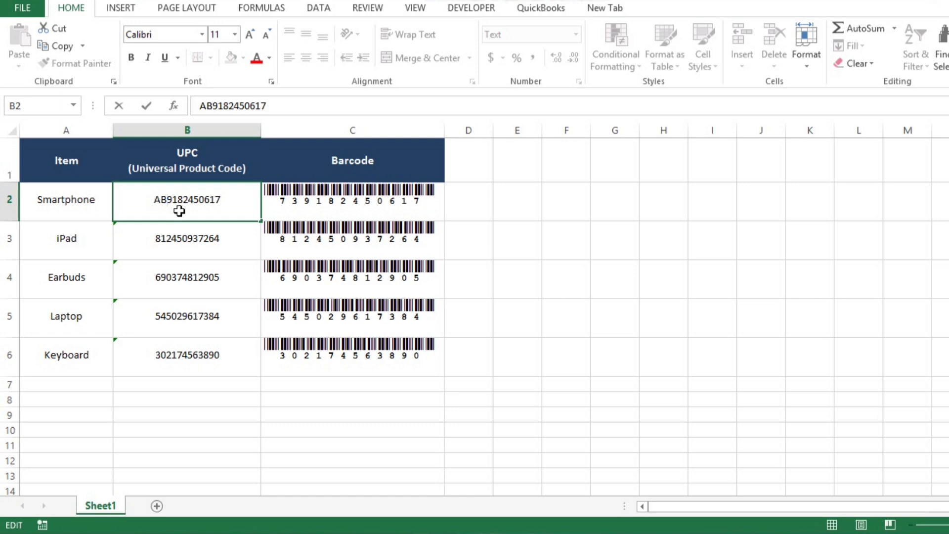
{"action": "key", "text": "Return"}
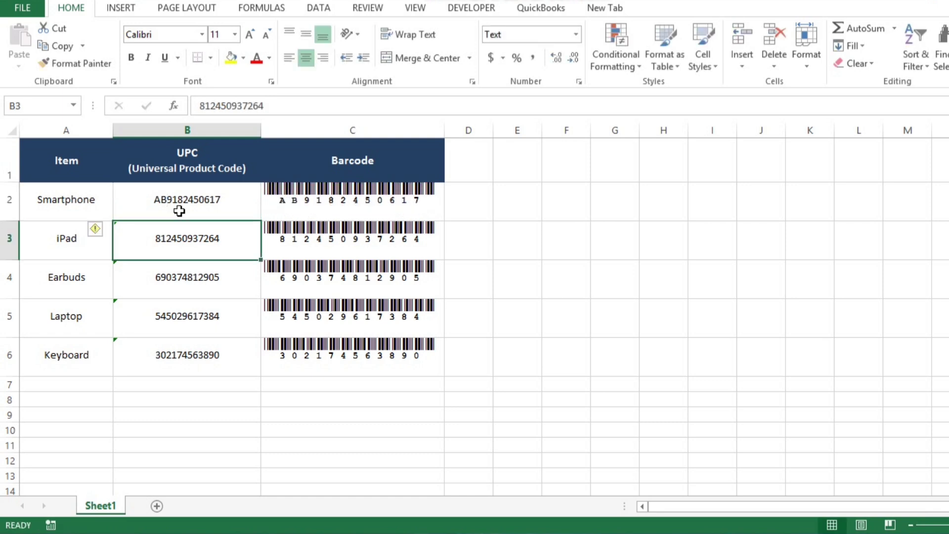
{"action": "key", "text": "F2"}
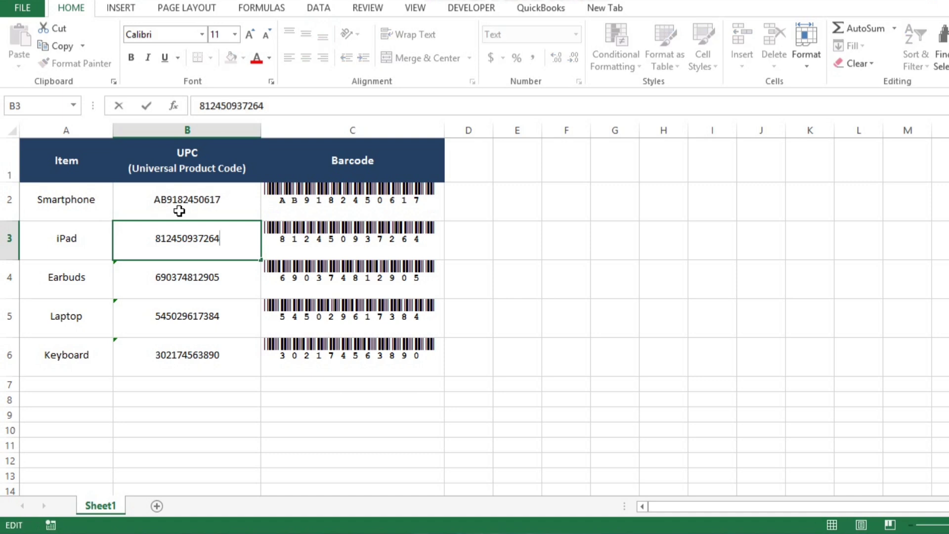
{"action": "key", "text": "Left"}
{"action": "key", "text": "Left"}
{"action": "key", "text": "Left"}
{"action": "key", "text": "Left"}
{"action": "key", "text": "Left"}
{"action": "key", "text": "Left"}
{"action": "key", "text": "Left"}
{"action": "key", "text": "Left"}
{"action": "key", "text": "Left"}
{"action": "key", "text": "Left"}
{"action": "key", "text": "Left"}
{"action": "type", "text": "]"}
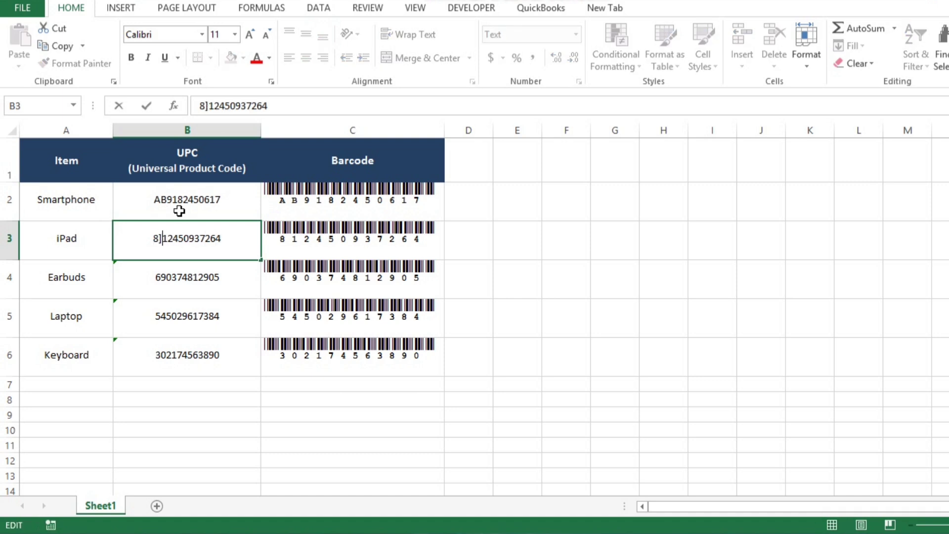
{"action": "key", "text": "BackSpace"}
{"action": "key", "text": "BackSpace"}
{"action": "type", "text": "9"}
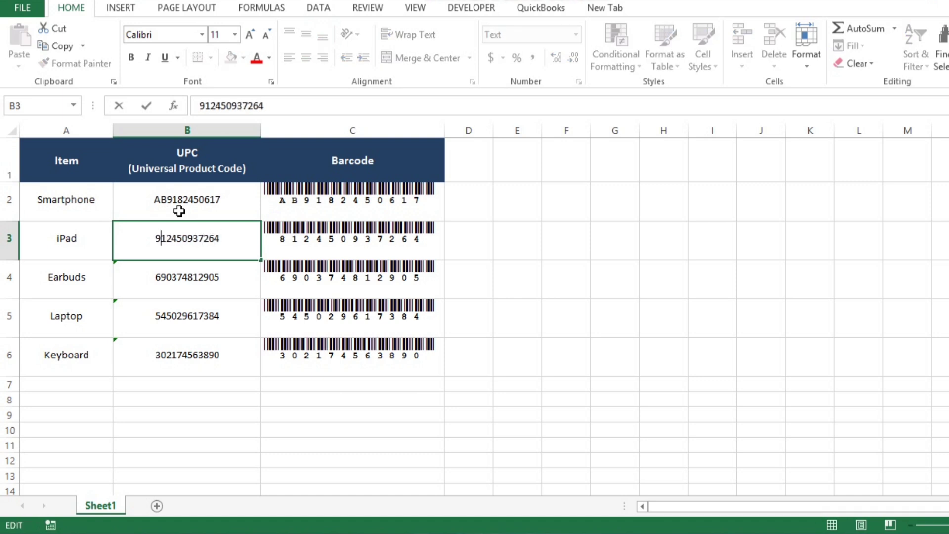
{"action": "key", "text": "Return"}
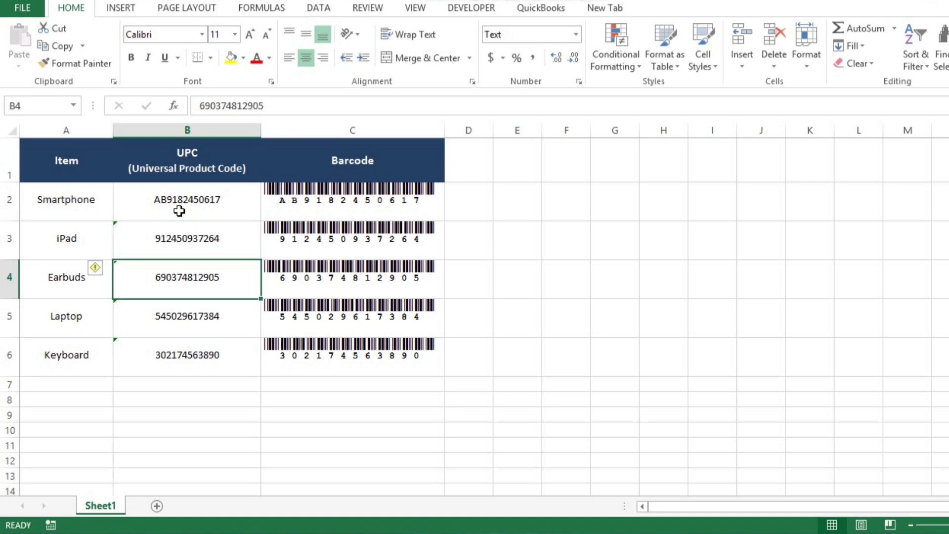